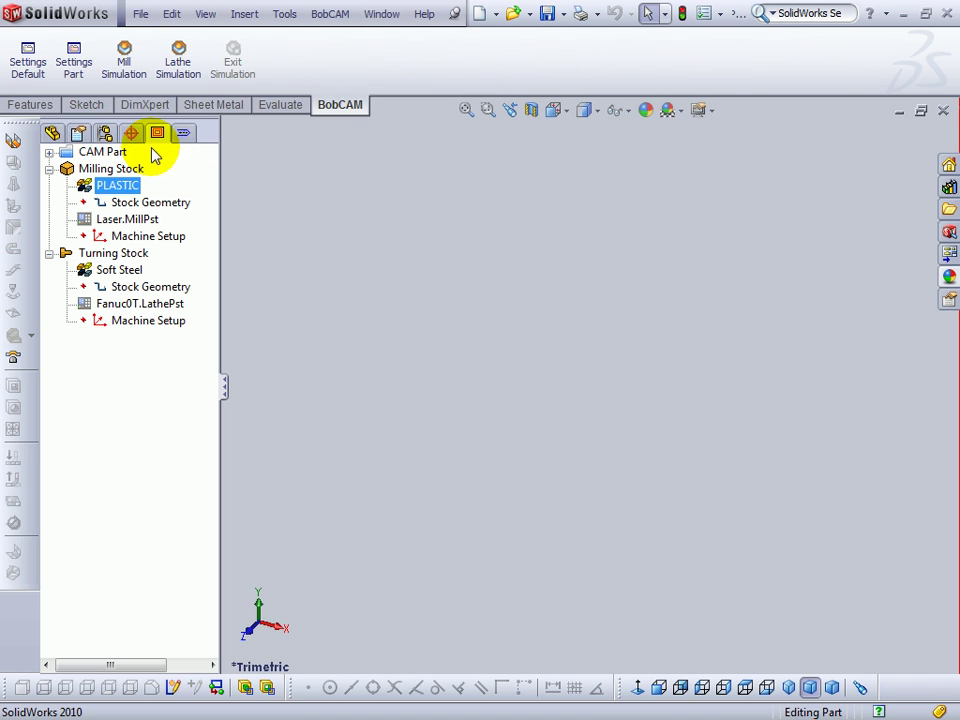
# Step: Inspect the CAM Part tree's Laser.MillPst milling post and Fanuc0T.LathePst turning post
pyautogui.click(114, 154)
pyautogui.click(160, 236)
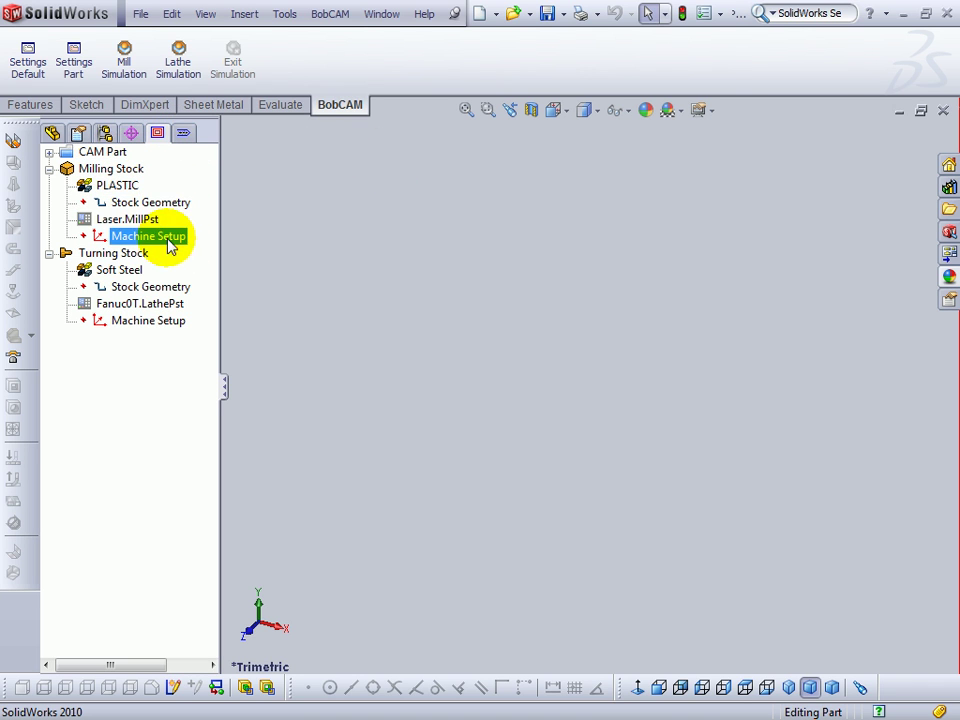
pyautogui.click(124, 219)
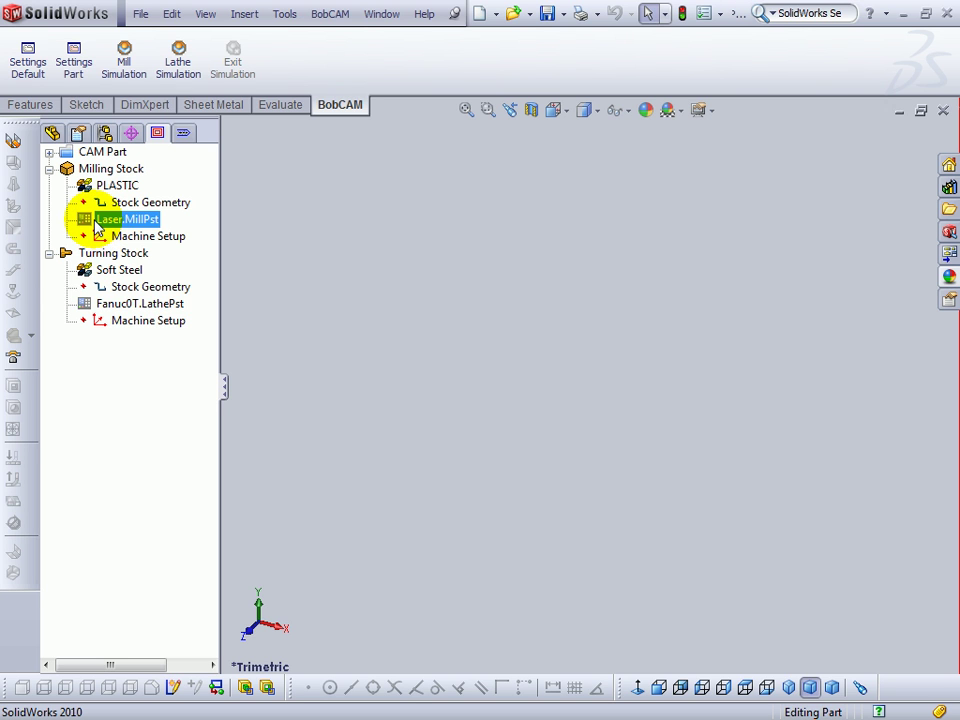
pyautogui.click(100, 305)
pyautogui.click(90, 253)
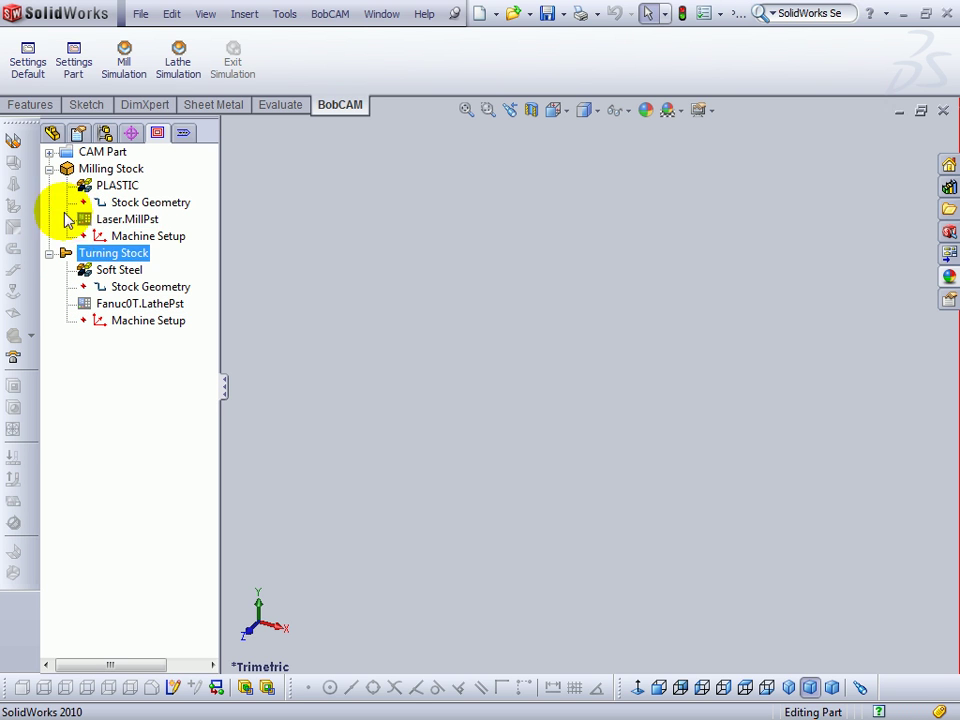
pyautogui.click(128, 219)
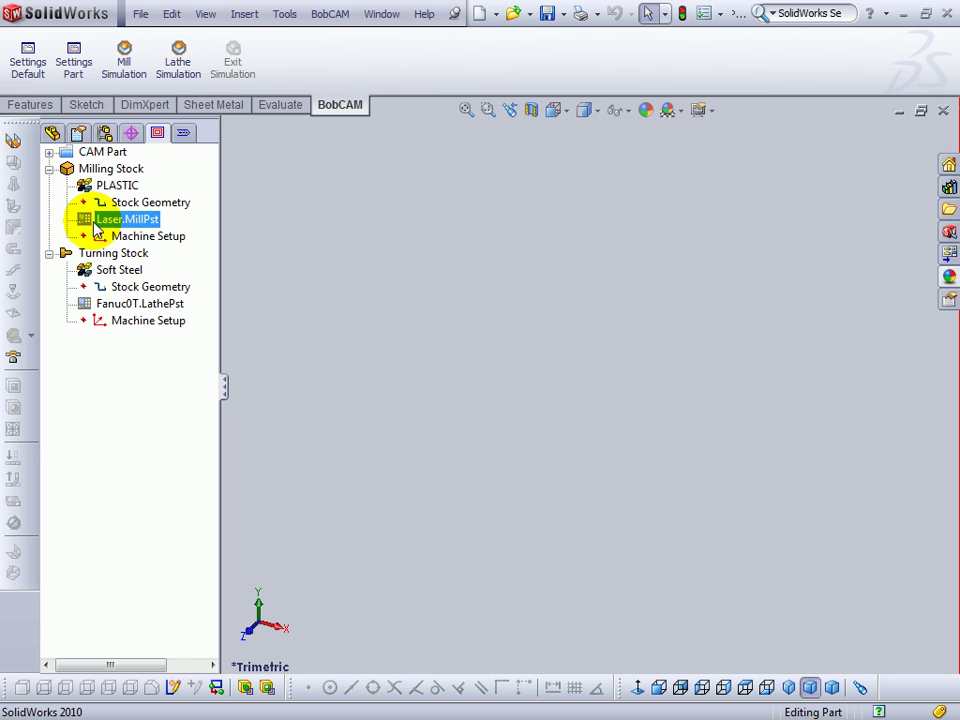
# Step: Open the Laser.MillPst post settings and file browser, then close both without changes
pyautogui.rightClick(153, 226)
pyautogui.click(186, 232)
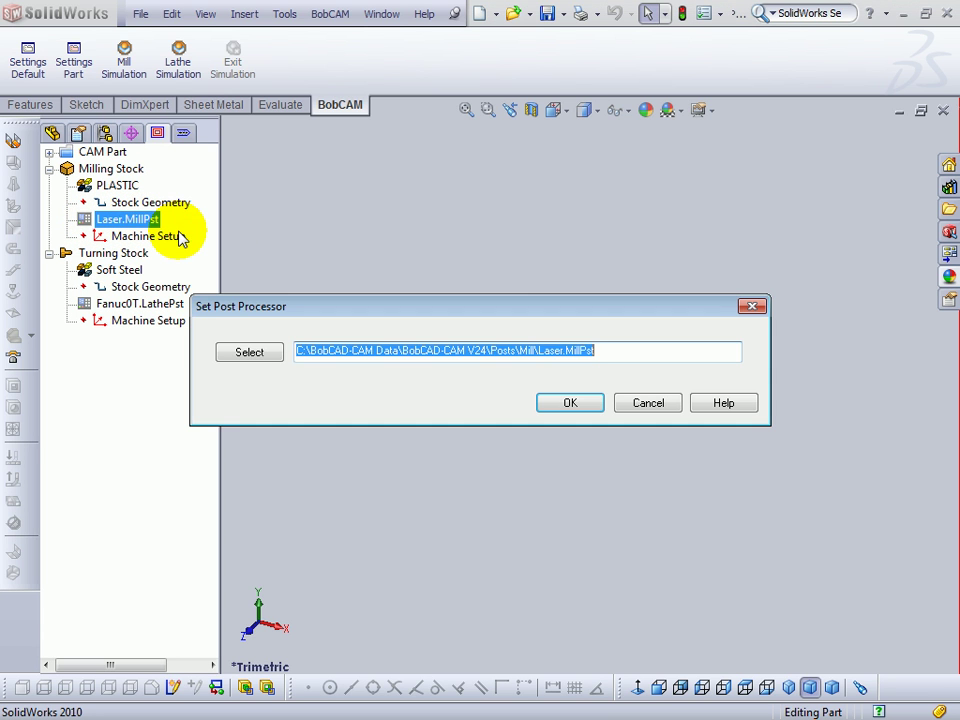
pyautogui.click(255, 355)
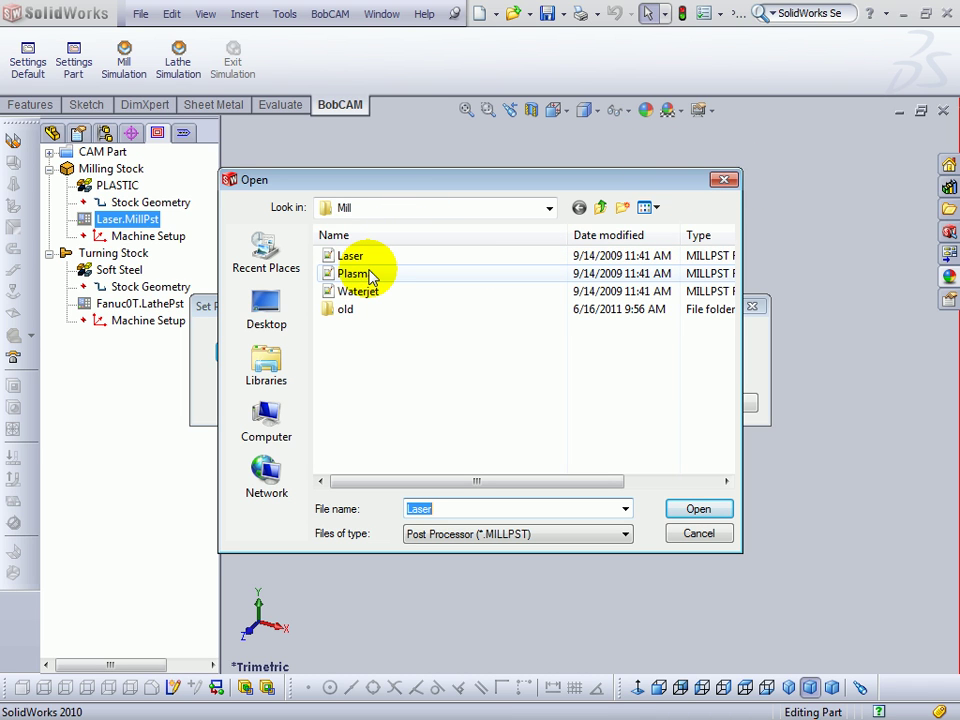
pyautogui.click(724, 180)
pyautogui.click(752, 309)
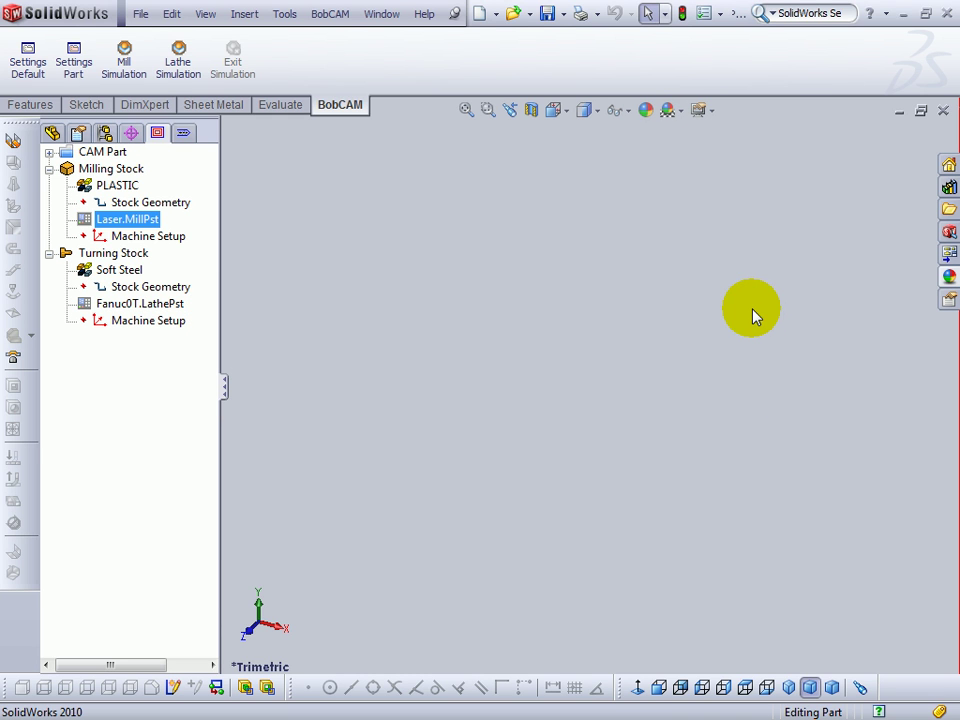
# Step: Reload the bobcad.com Post Processors page in Internet Explorer and scroll to the form
pyautogui.hotkey('alt', 'Tab')
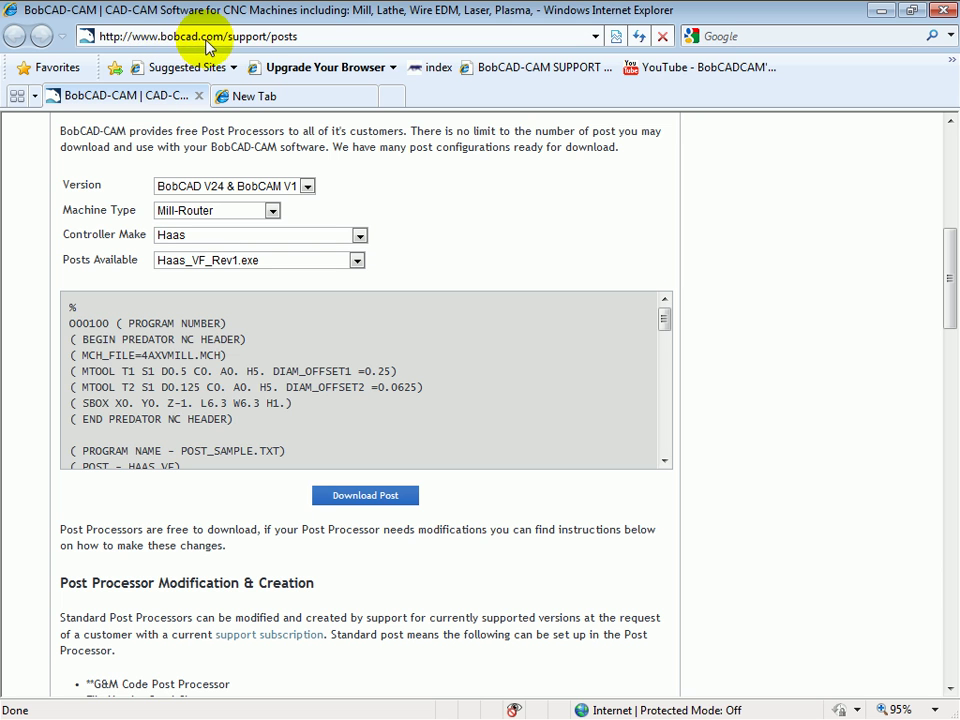
pyautogui.click(312, 38)
pyautogui.press('Return')
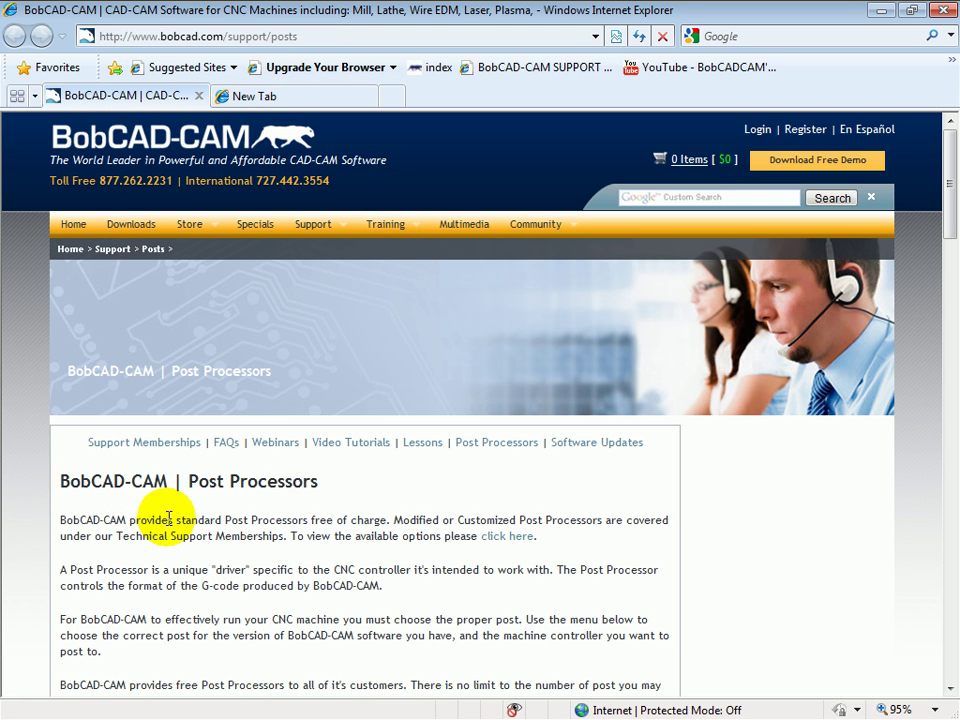
pyautogui.scroll(-5, 170, 520)
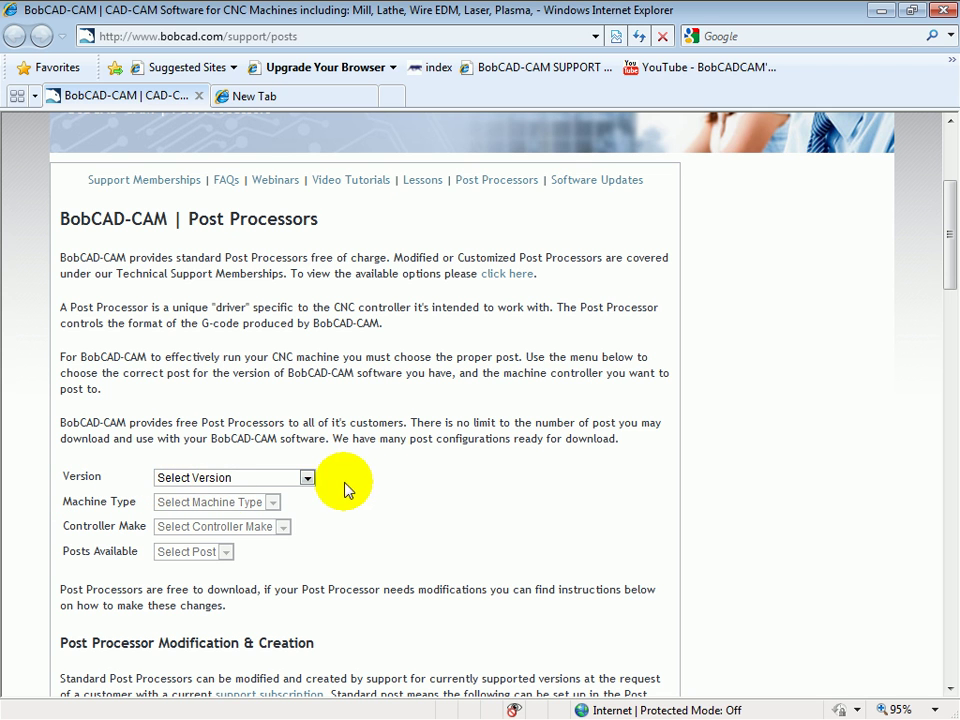
# Step: Set the form's Version to BobCAD V24 & BobCAM V1 and Machine Type to Mill-Router
pyautogui.click(313, 479)
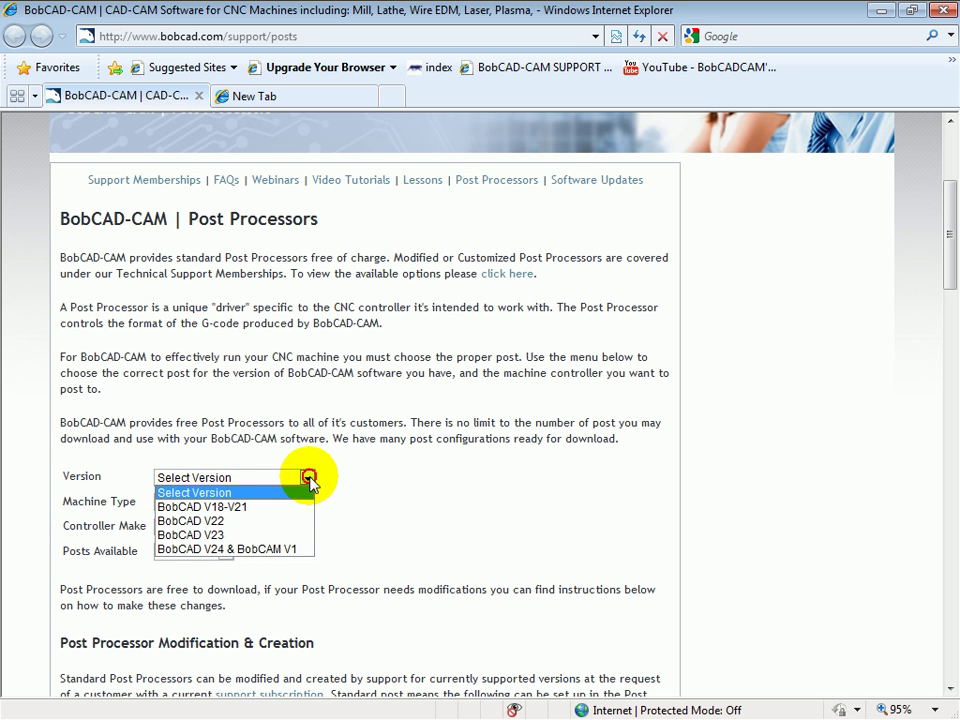
pyautogui.click(236, 552)
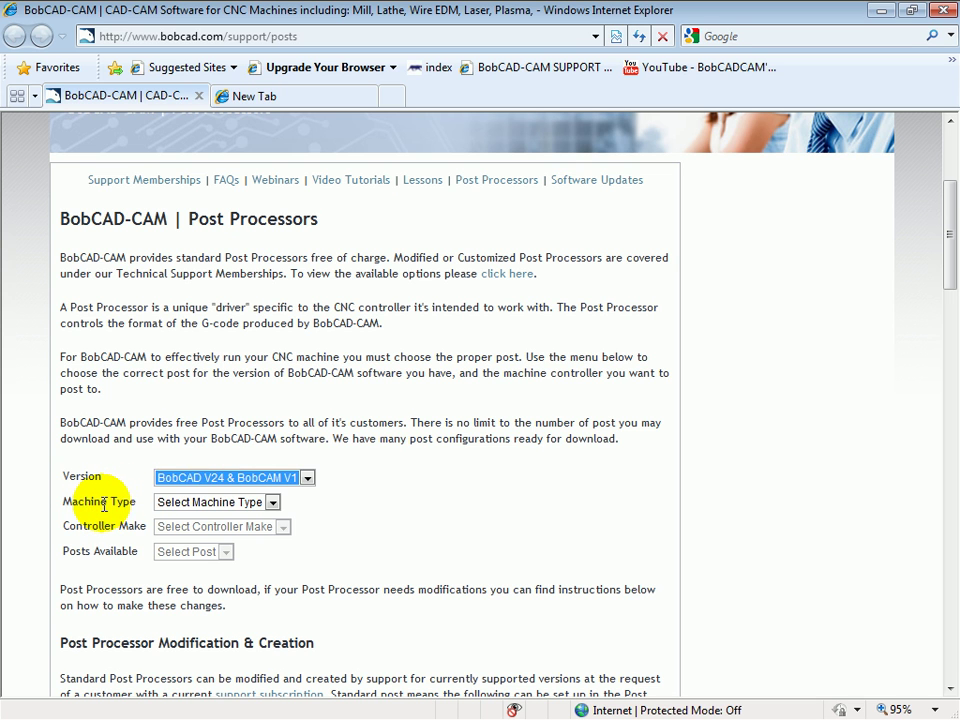
pyautogui.click(272, 503)
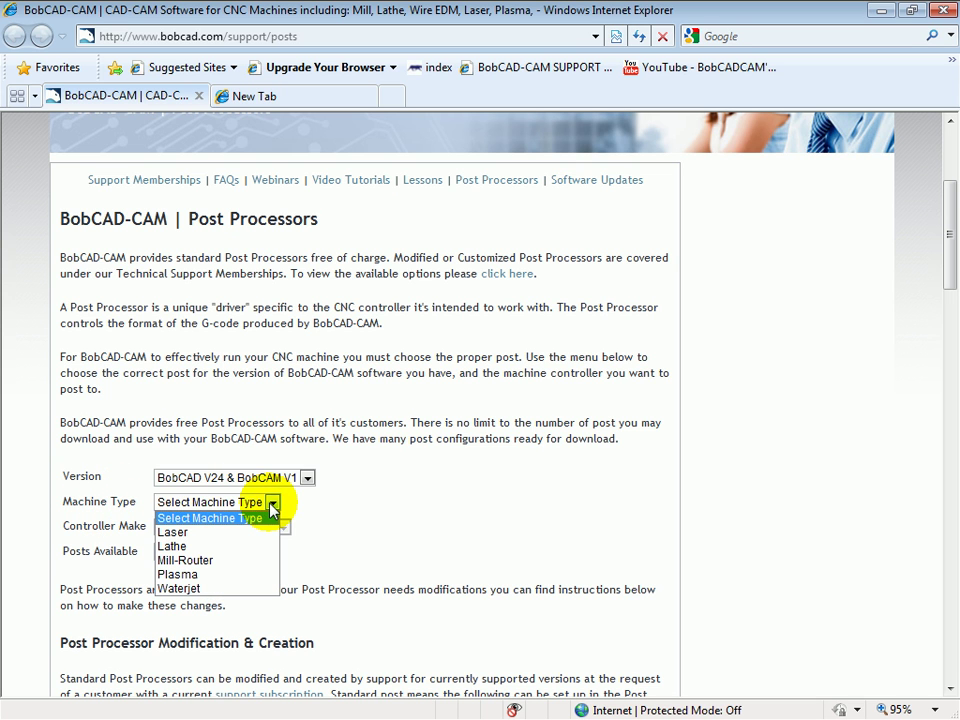
pyautogui.click(190, 560)
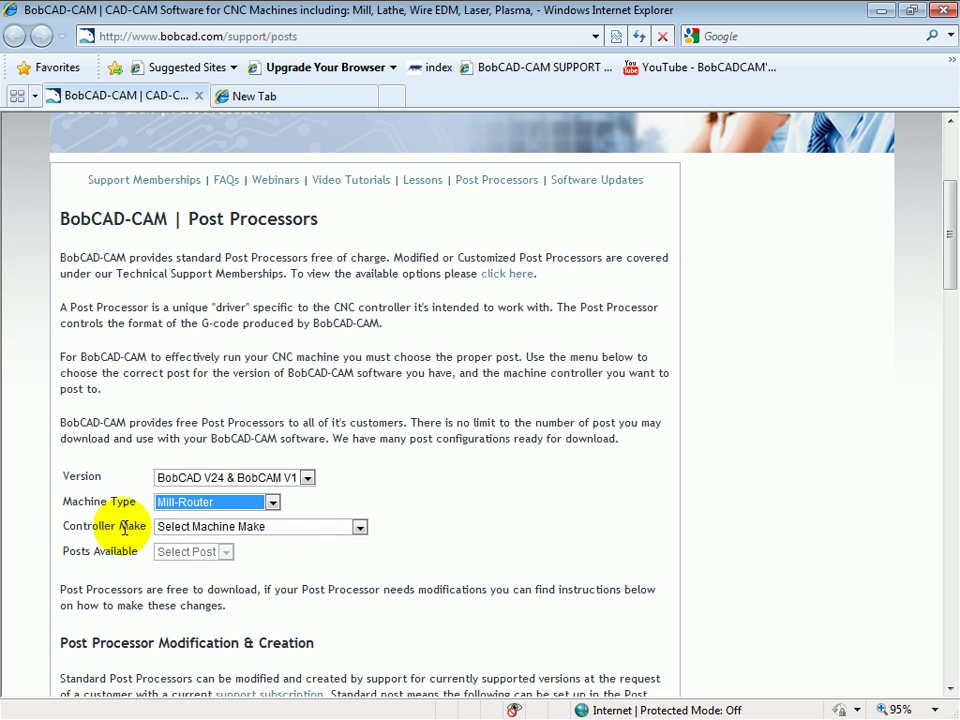
# Step: Choose Haas as the controller make and check the list of available Haas posts
pyautogui.click(358, 527)
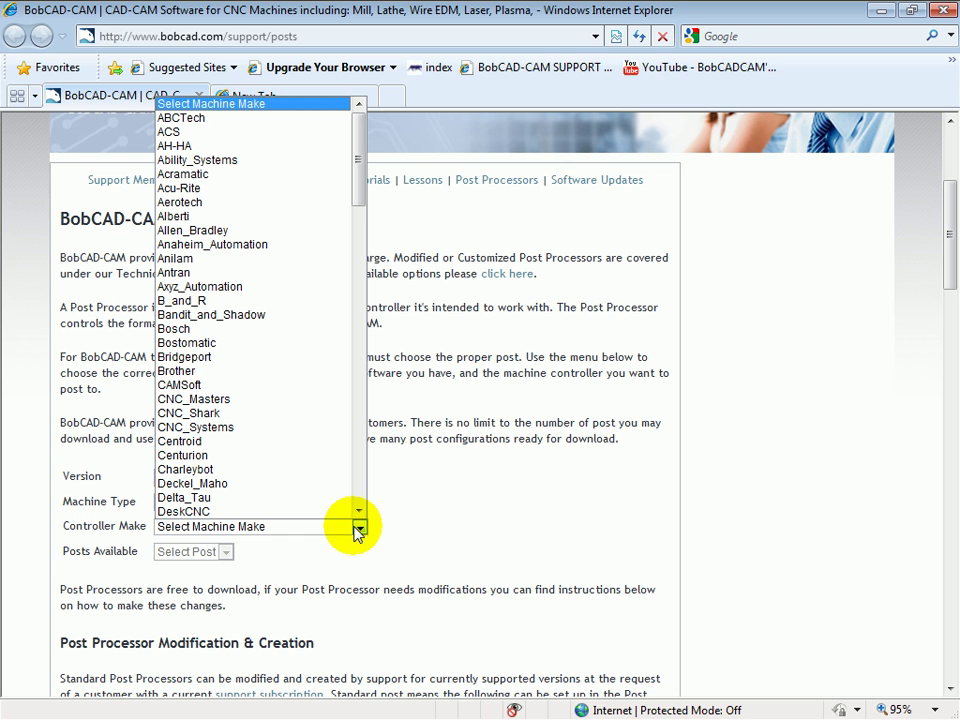
pyautogui.press('h')
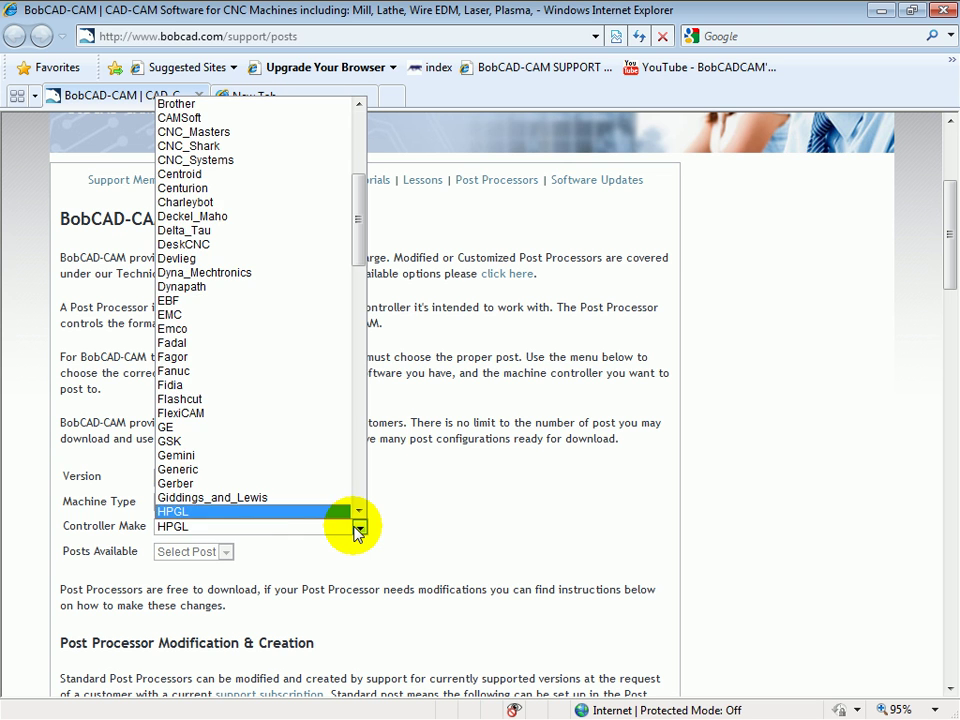
pyautogui.press('h')
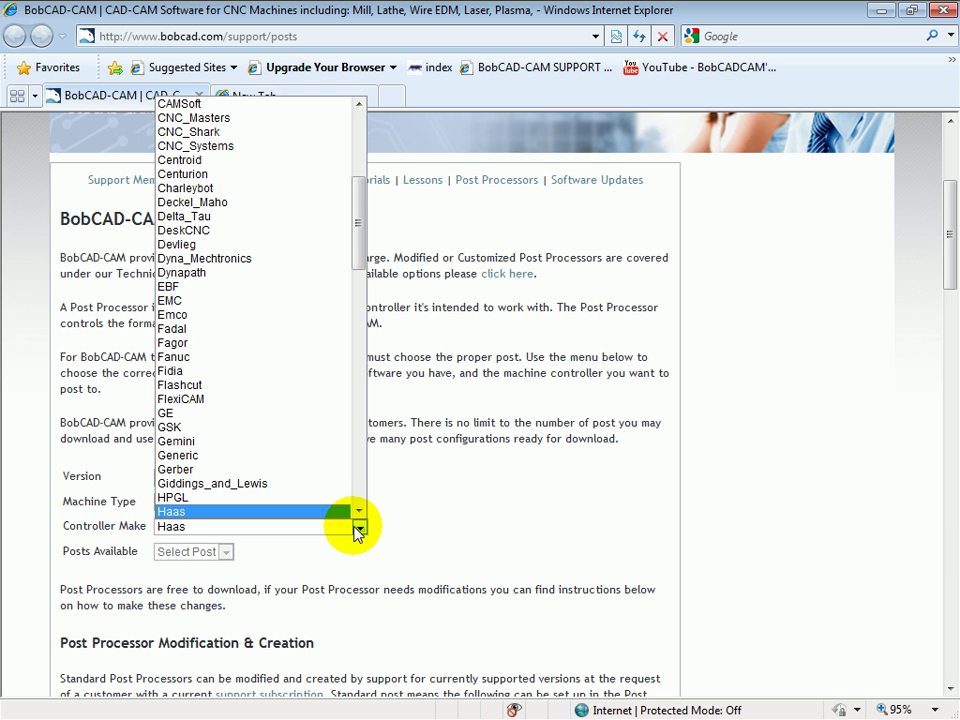
pyautogui.click(355, 514)
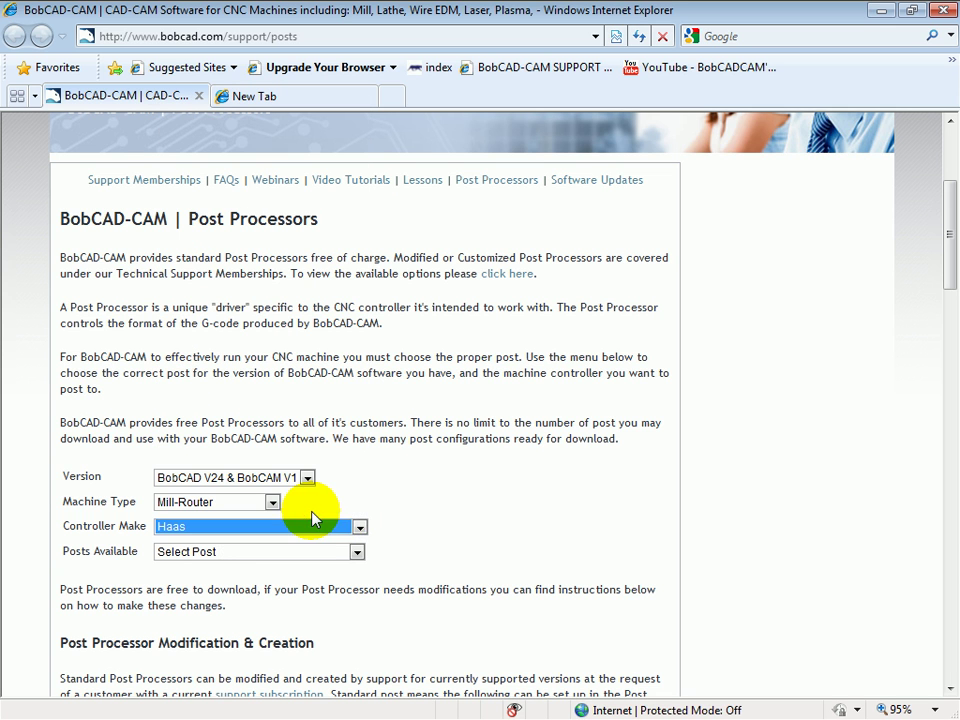
pyautogui.click(190, 551)
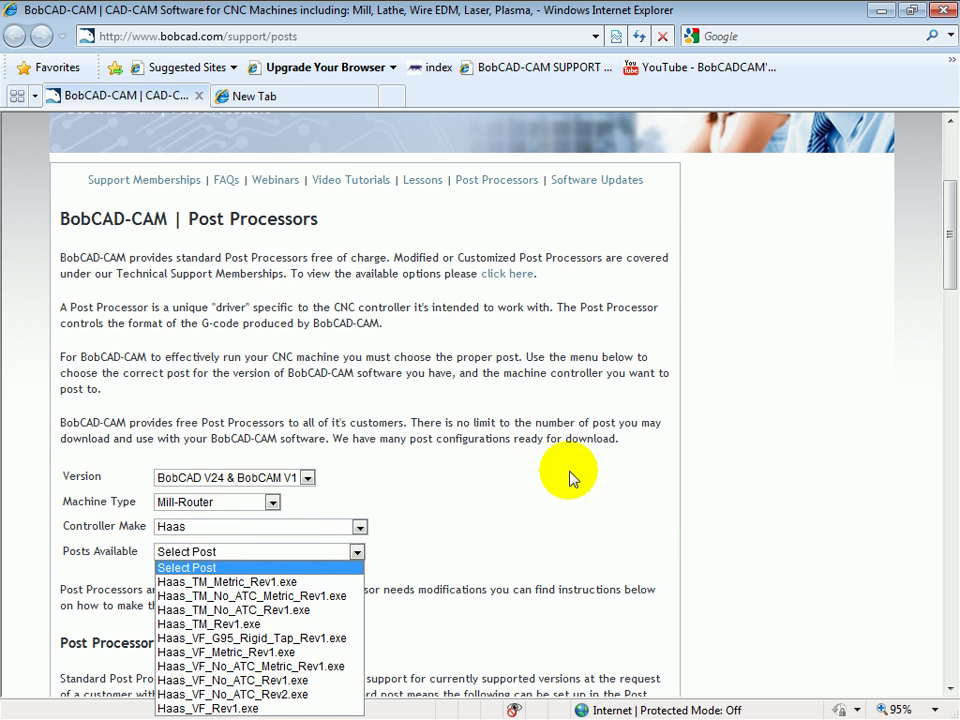
pyautogui.click(476, 519)
pyautogui.scroll(-3, 420, 450)
# Step: Select Haas_VF_Rev1.exe in Posts Available so its sample G-code output appears
pyautogui.click(358, 376)
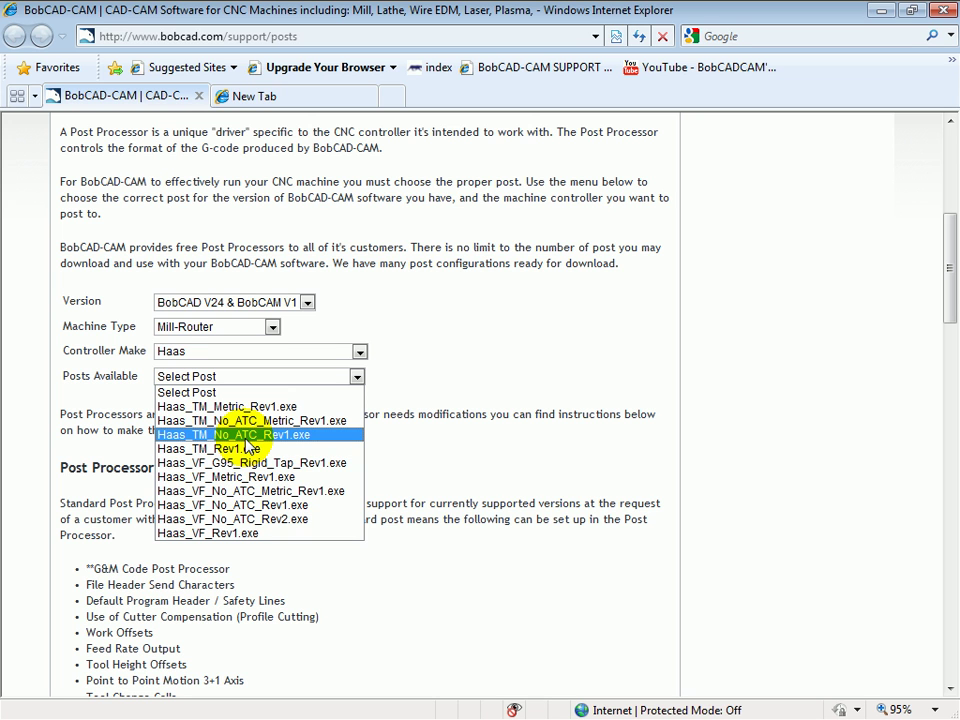
pyautogui.click(188, 534)
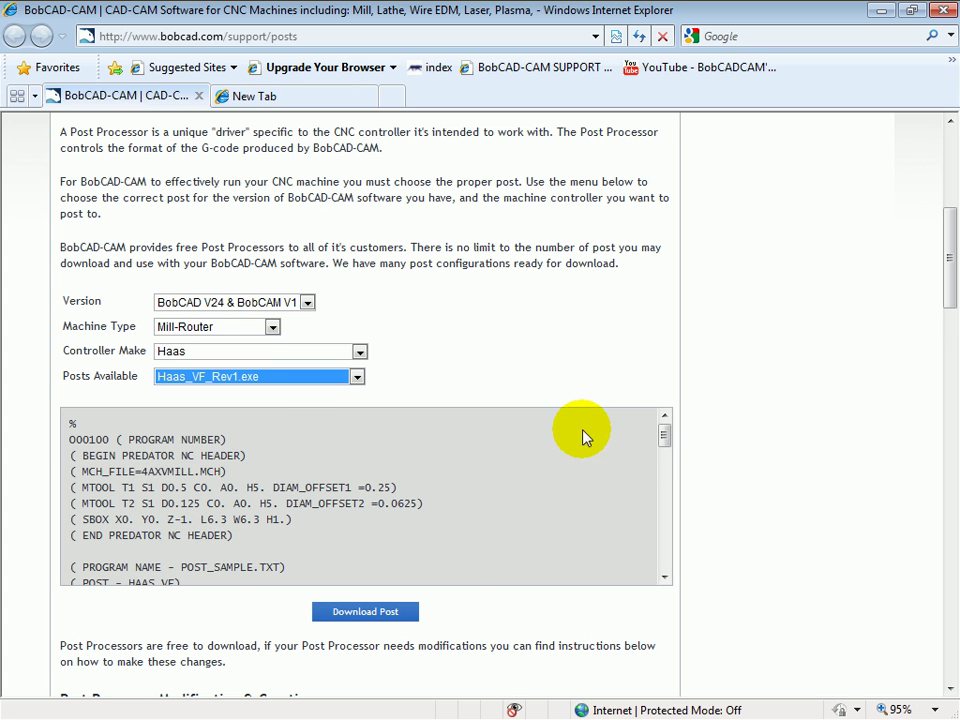
pyautogui.moveTo(666, 433); pyautogui.dragTo(640, 438)
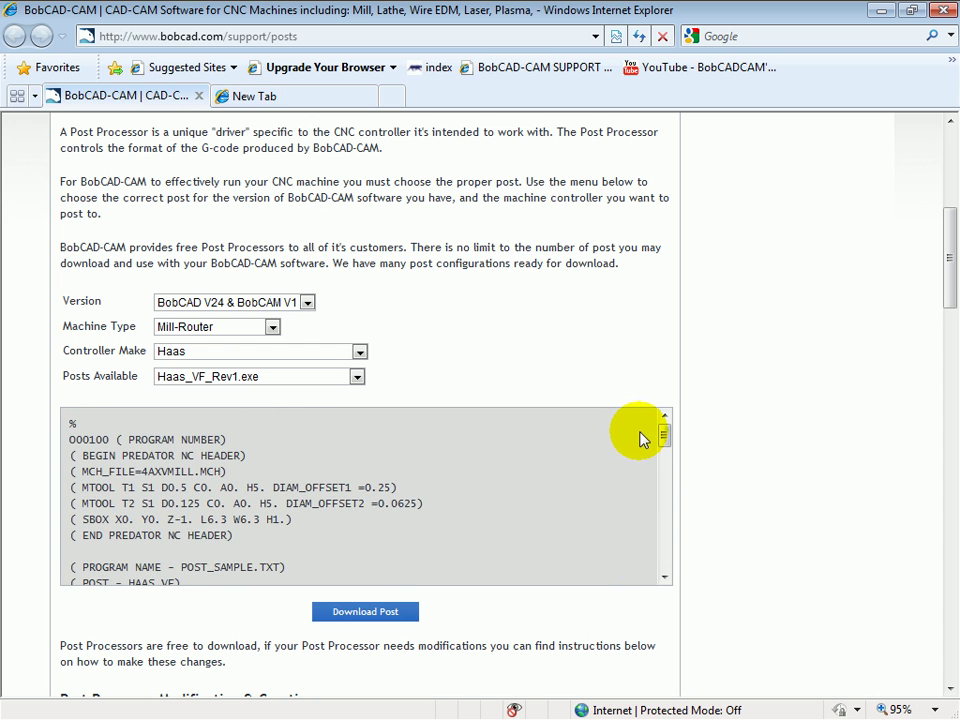
# Step: Download the Haas_VF_Rev1 post and run its installer, accepting both security prompts
pyautogui.click(367, 613)
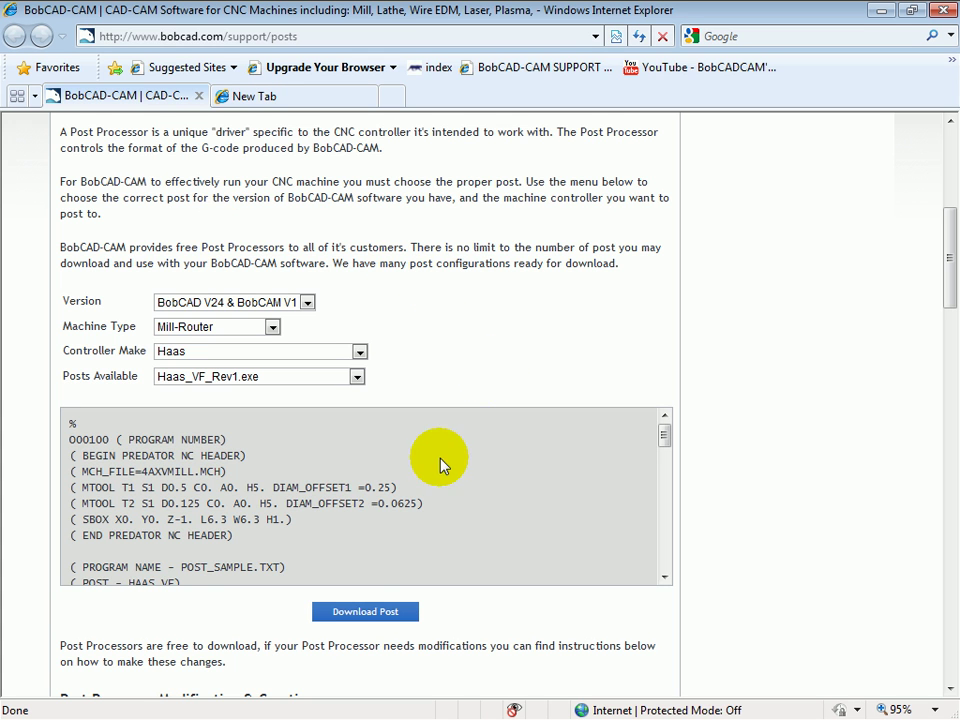
pyautogui.click(366, 612)
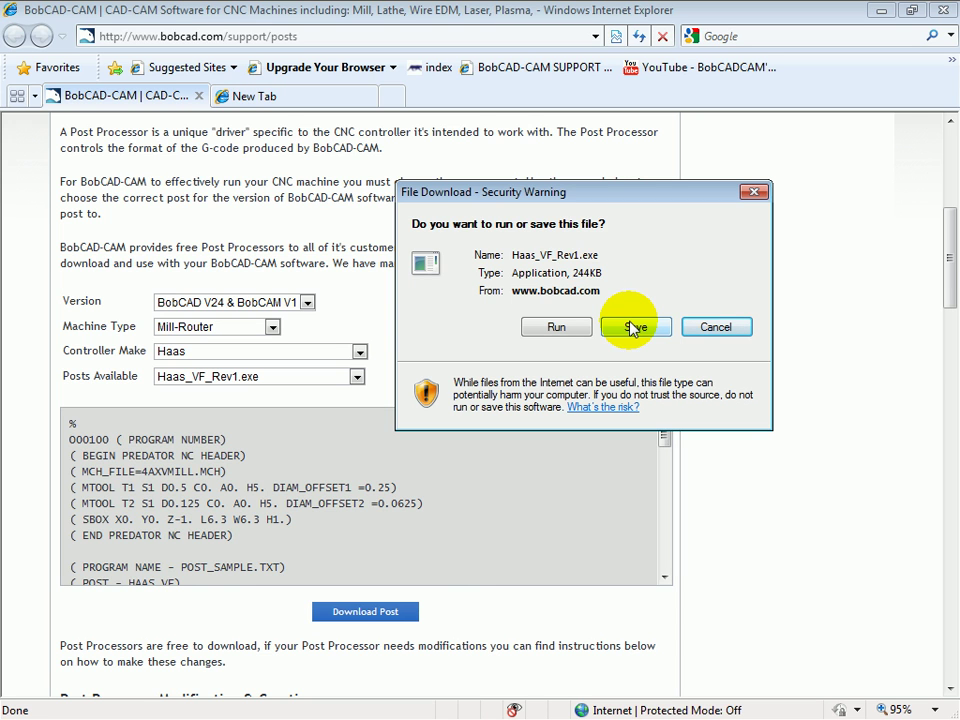
pyautogui.click(556, 331)
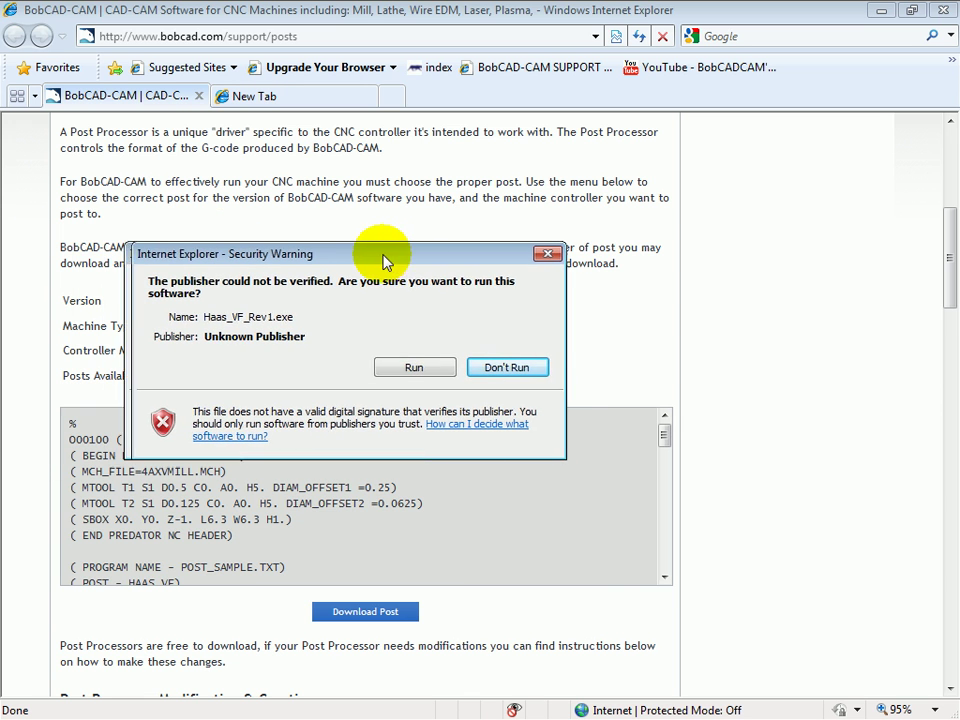
pyautogui.click(424, 369)
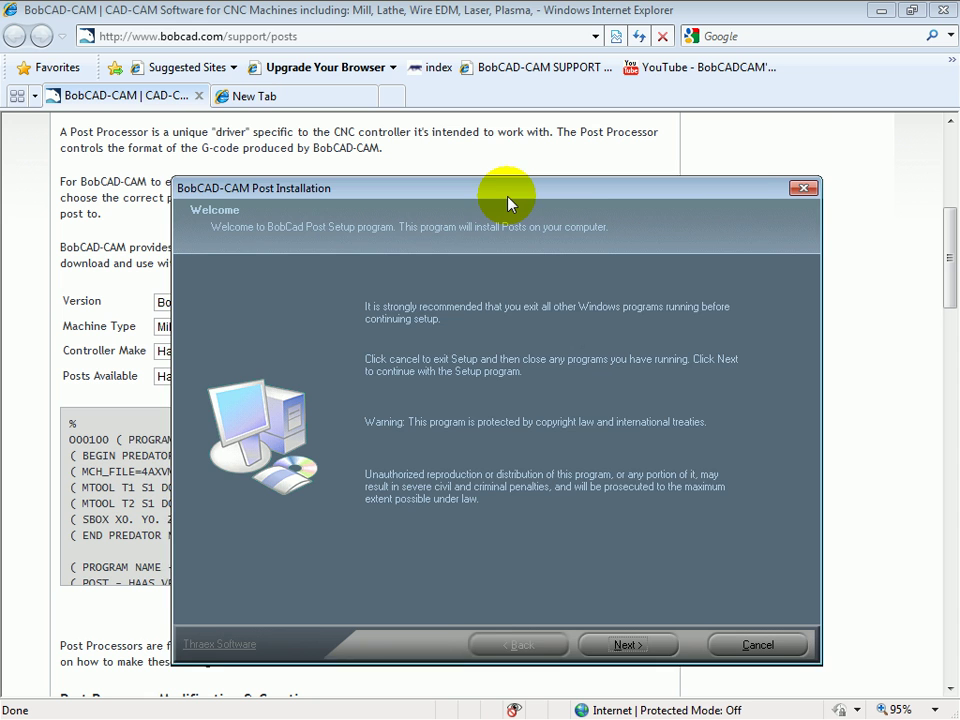
# Step: Install the post through the BobCAD-CAM Post Installation wizard to completion
pyautogui.click(645, 632)
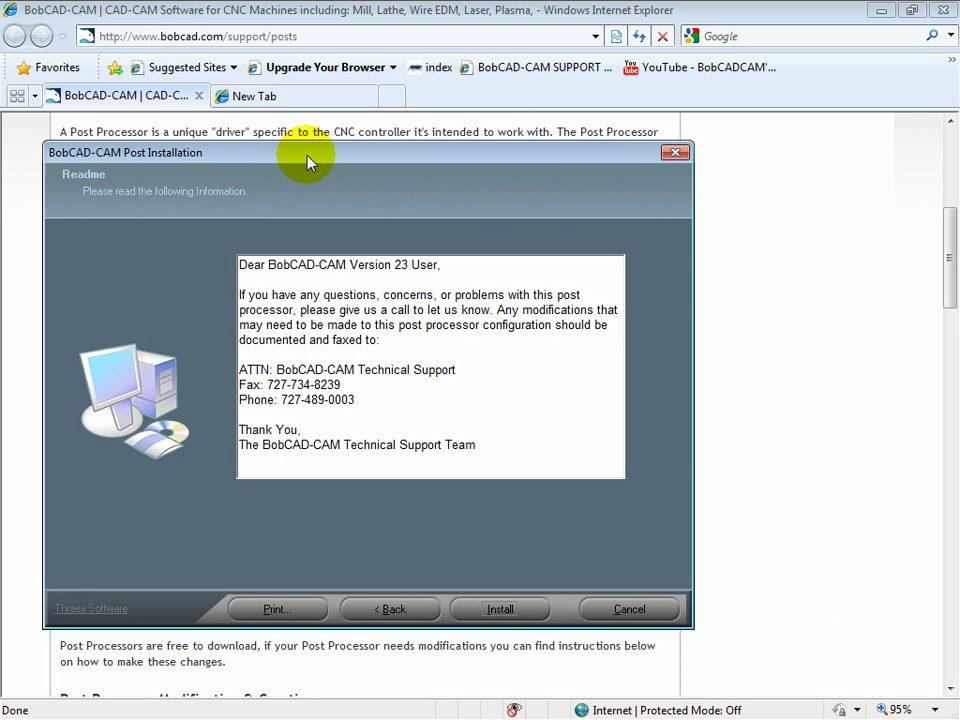
pyautogui.click(490, 612)
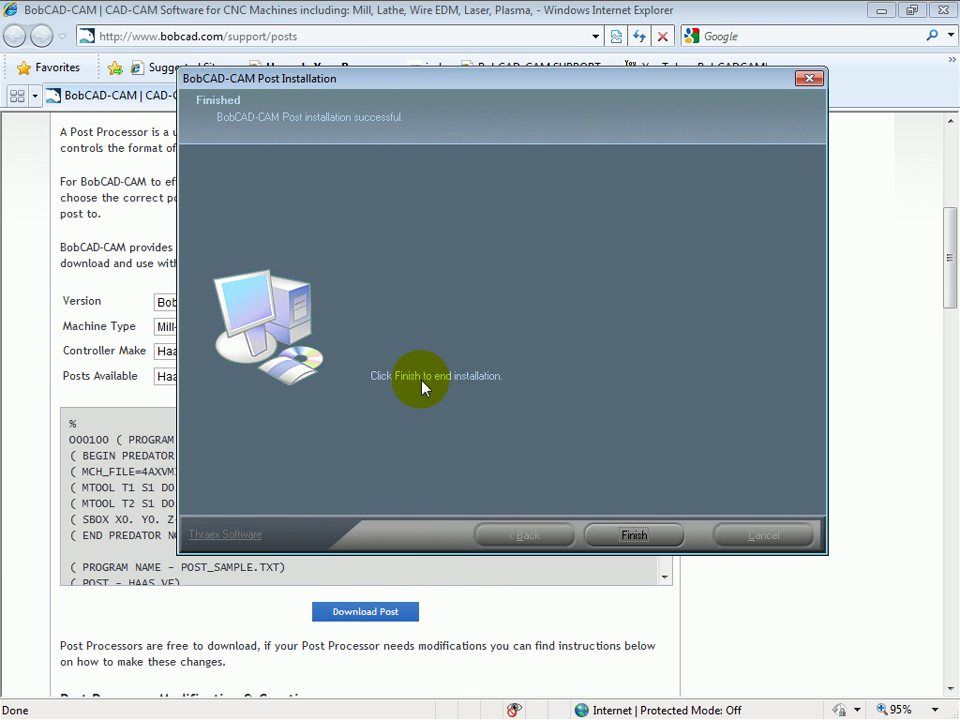
pyautogui.click(639, 542)
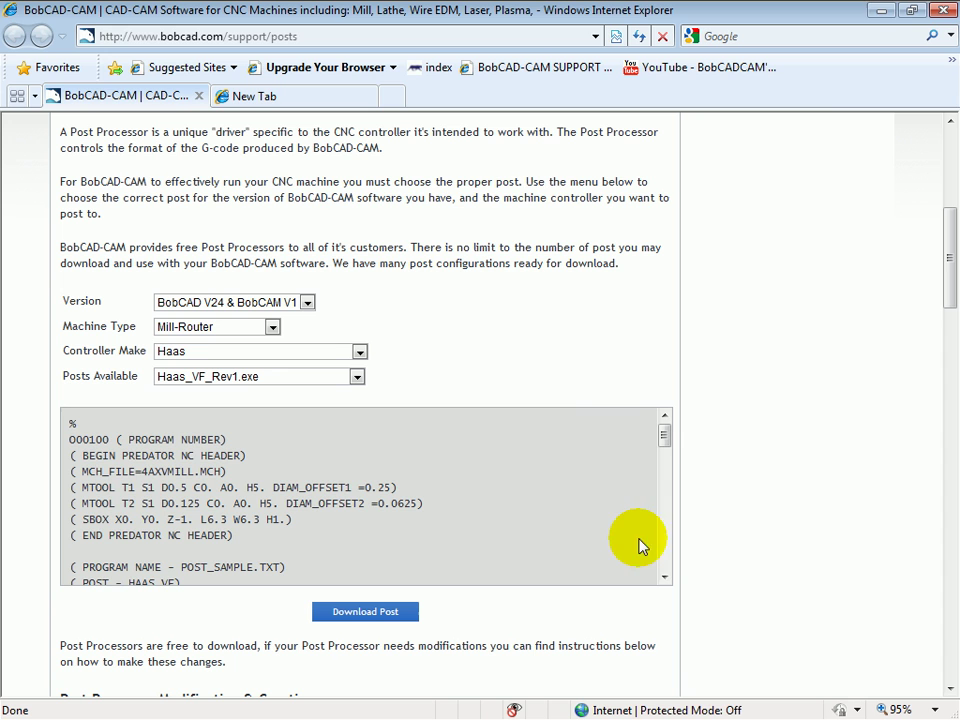
# Step: Replace the Milling Stock's Laser.MillPst post with the Haas_VF_Rev1 post file
pyautogui.click(882, 10)
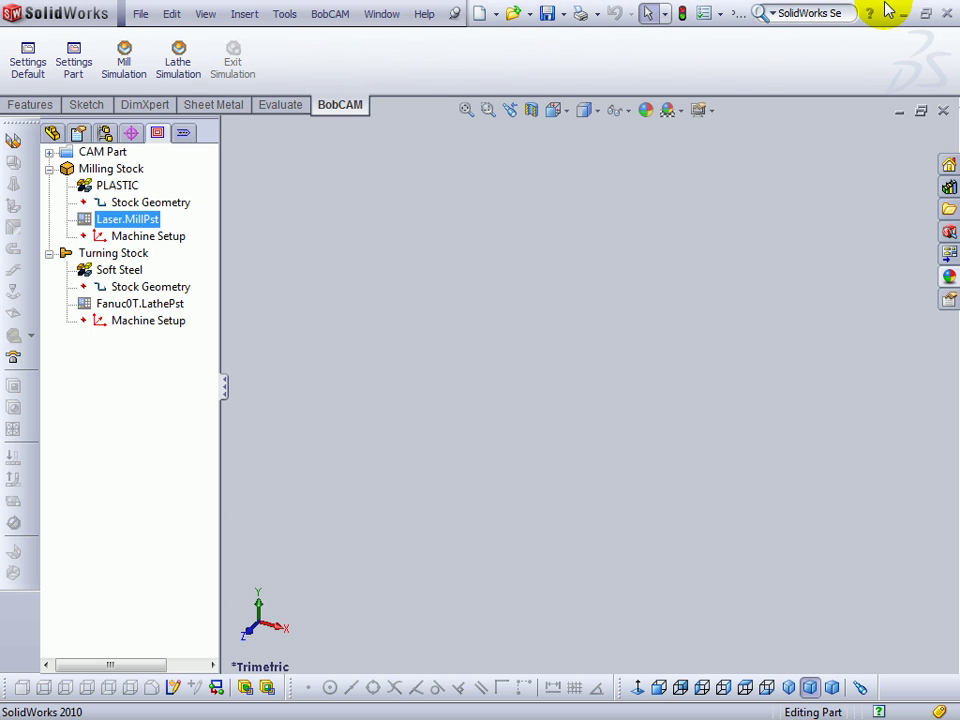
pyautogui.rightClick(150, 218)
pyautogui.click(193, 227)
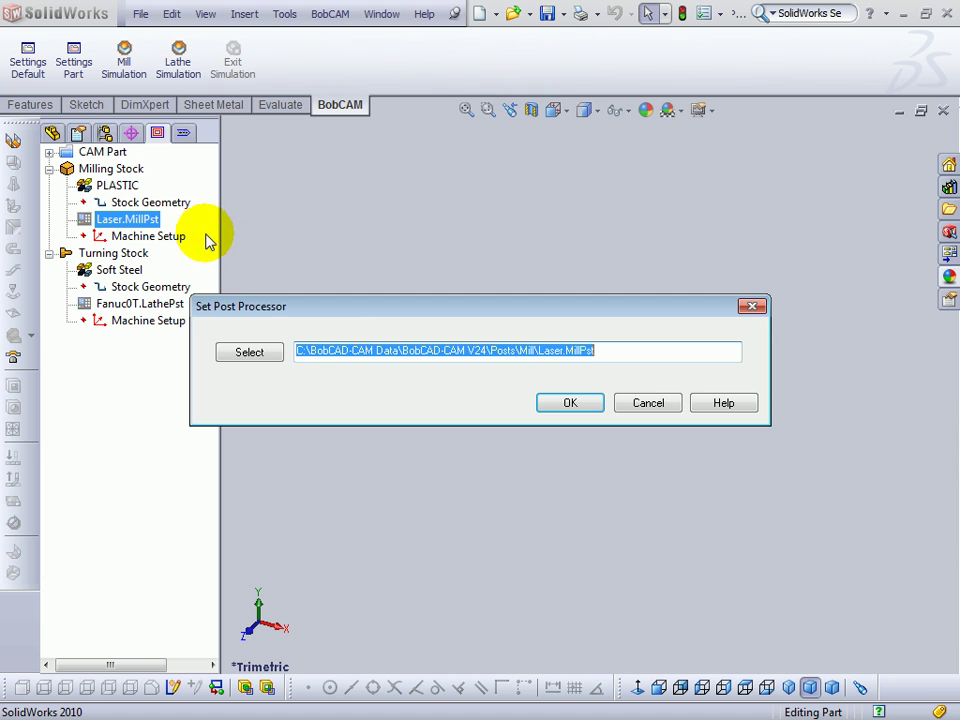
pyautogui.click(255, 353)
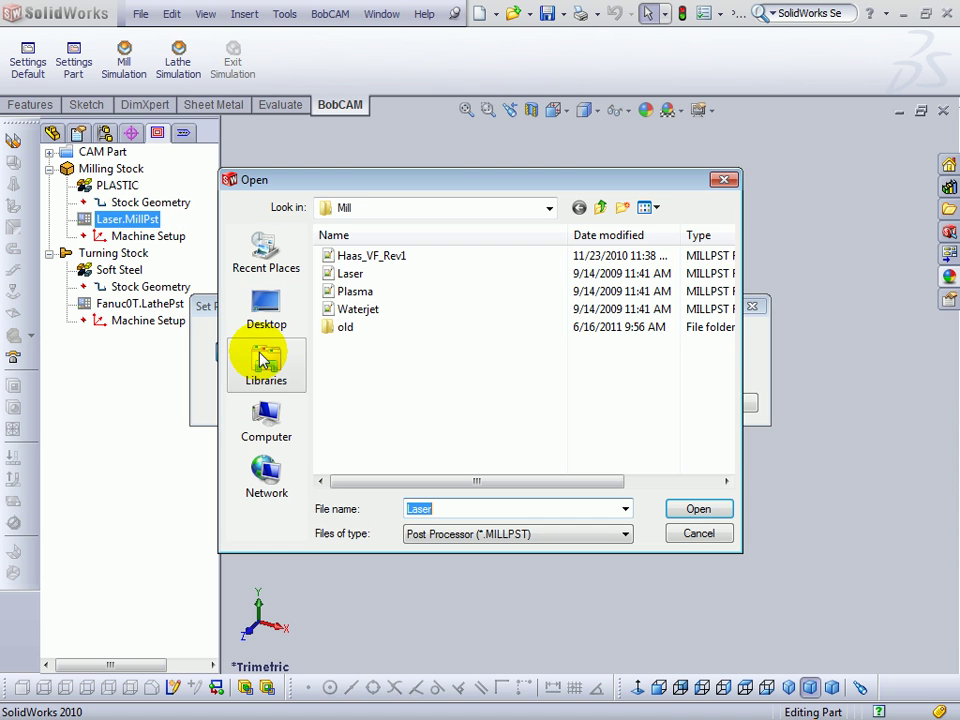
pyautogui.click(355, 258)
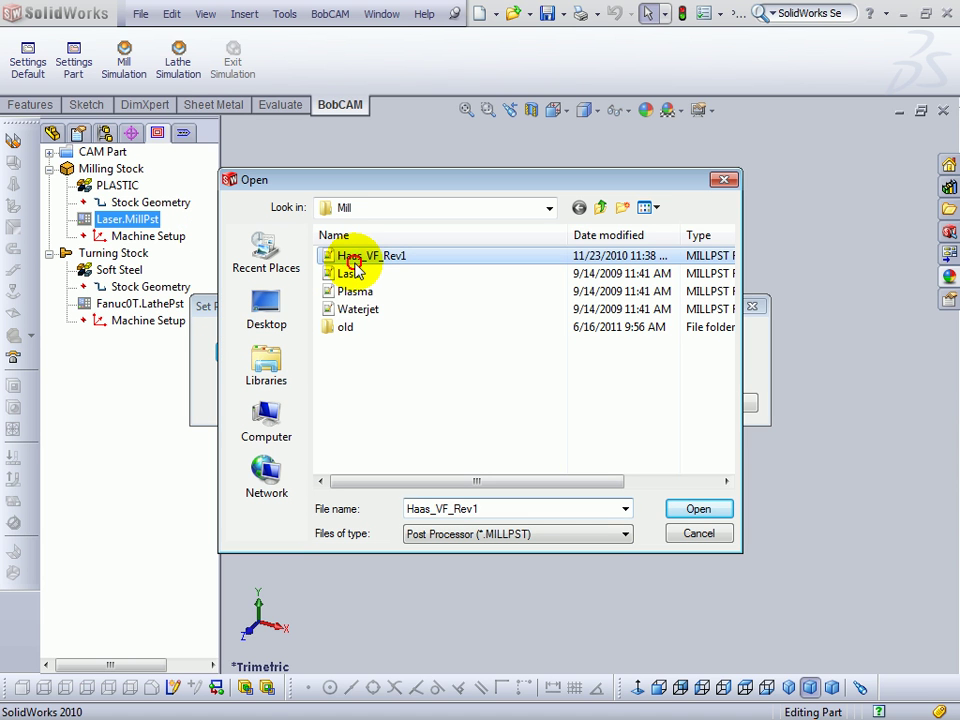
pyautogui.click(692, 512)
pyautogui.click(585, 403)
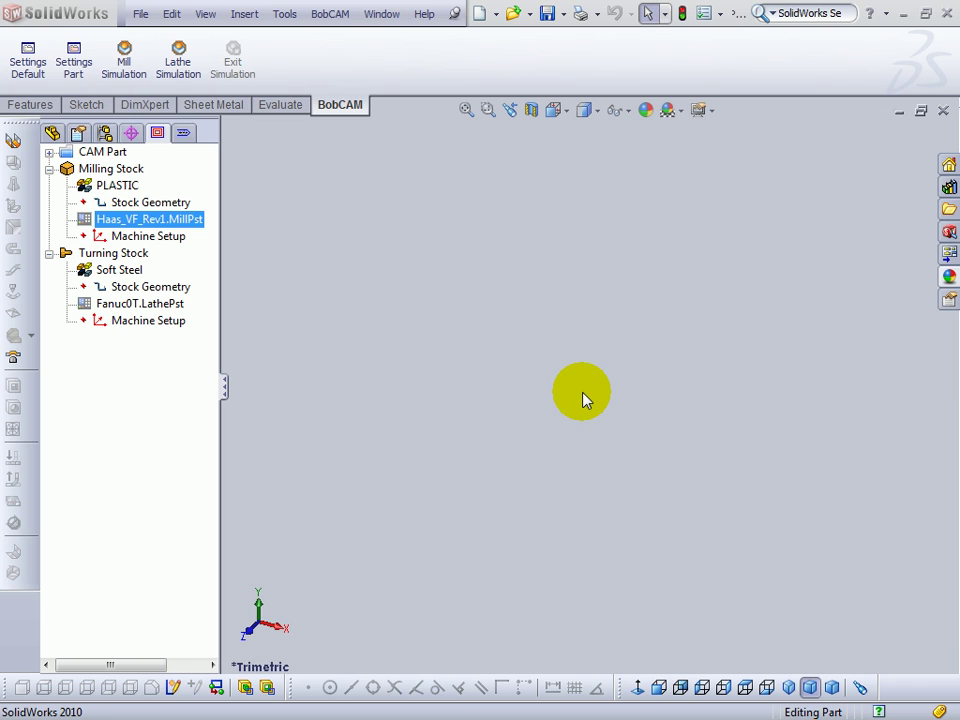
pyautogui.click(601, 404)
# Step: Scroll through the rest of the bobcad.com posts page, then close Internet Explorer and all its tabs
pyautogui.hotkey('alt', 'Tab')
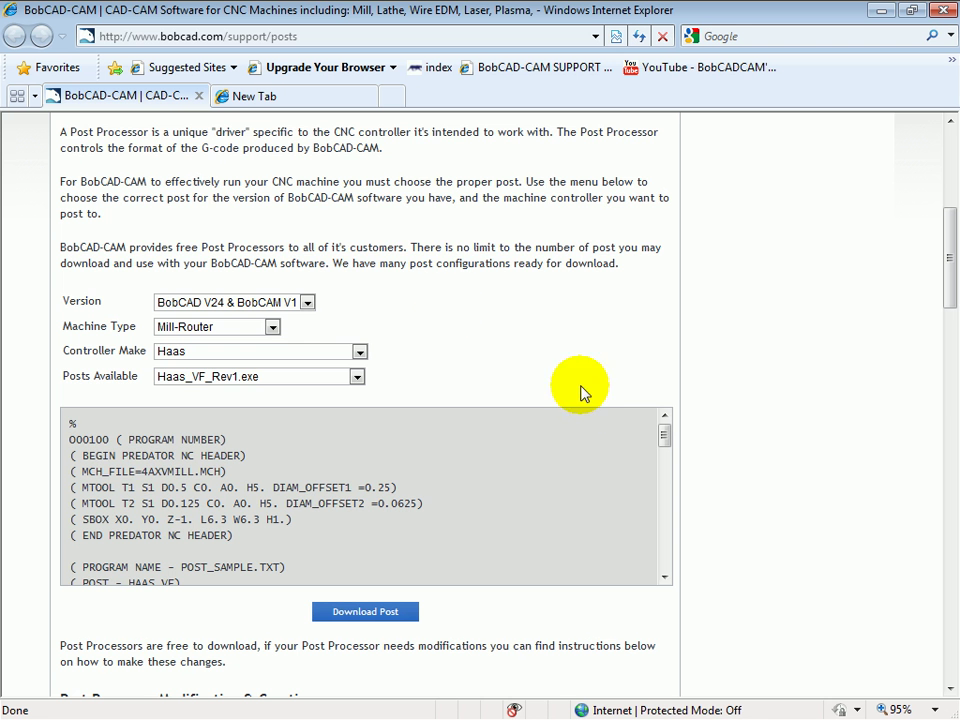
pyautogui.scroll(-5, 525, 240)
pyautogui.scroll(-15, 537, 293)
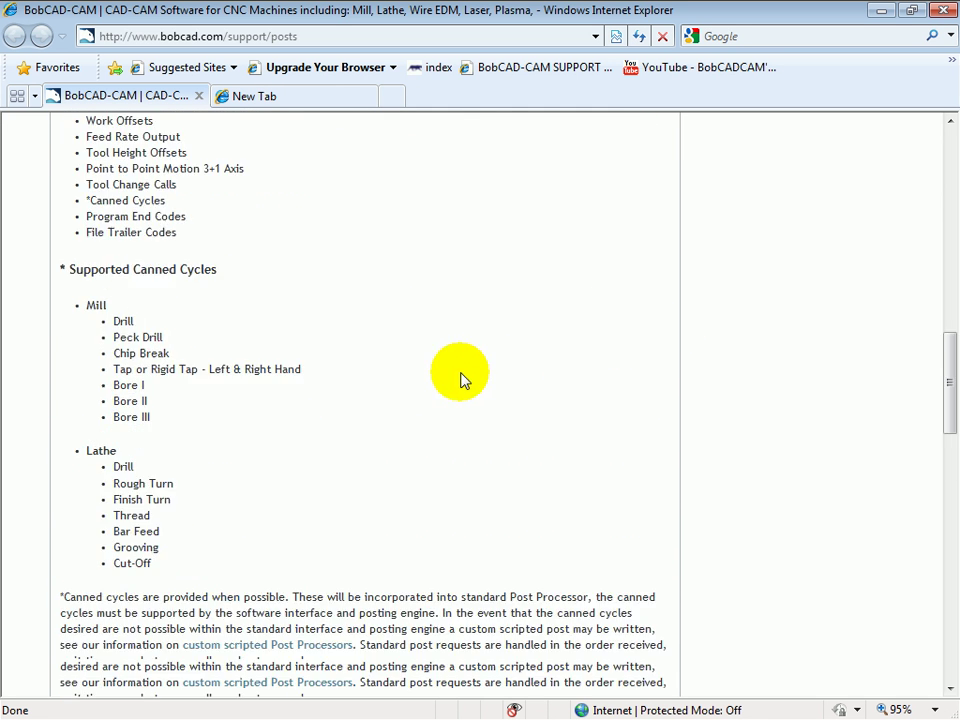
pyautogui.scroll(7, 336, 505)
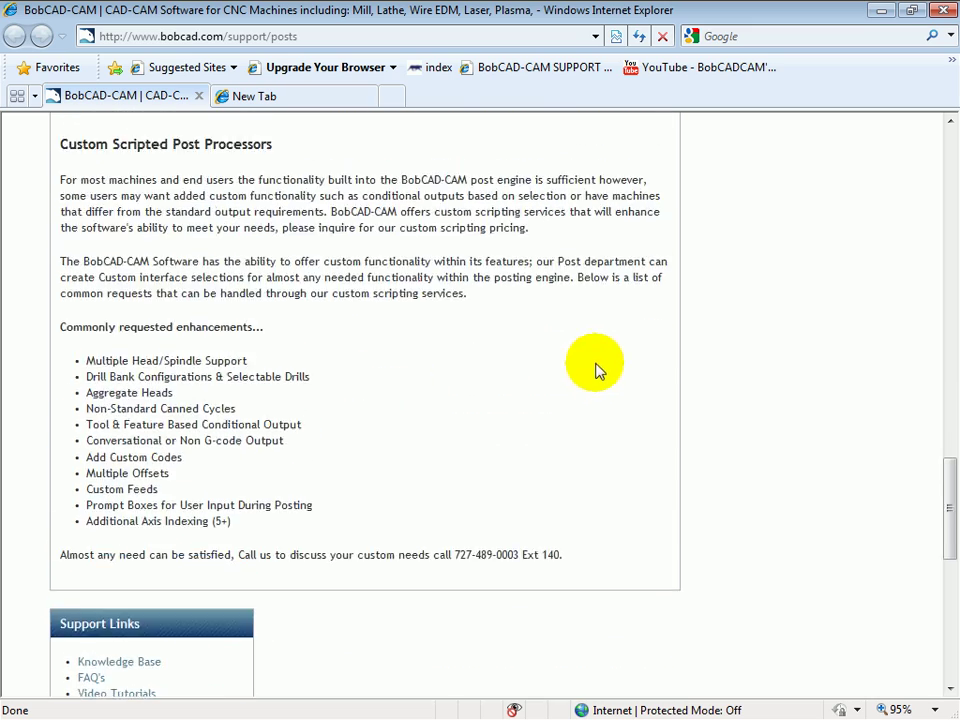
pyautogui.scroll(4, 543, 383)
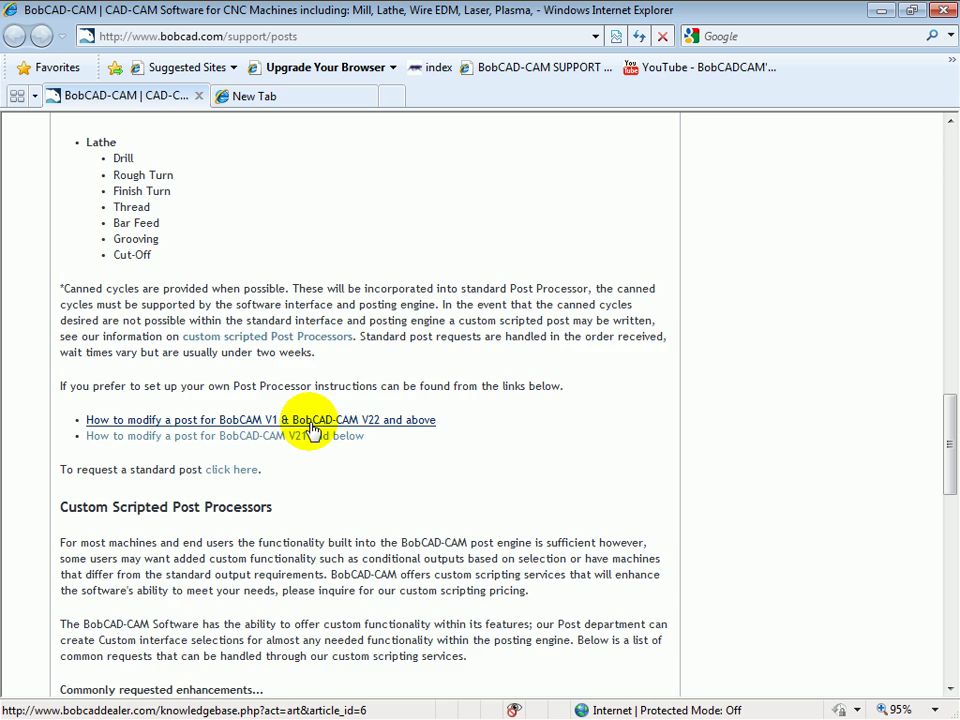
pyautogui.scroll(7, 311, 427)
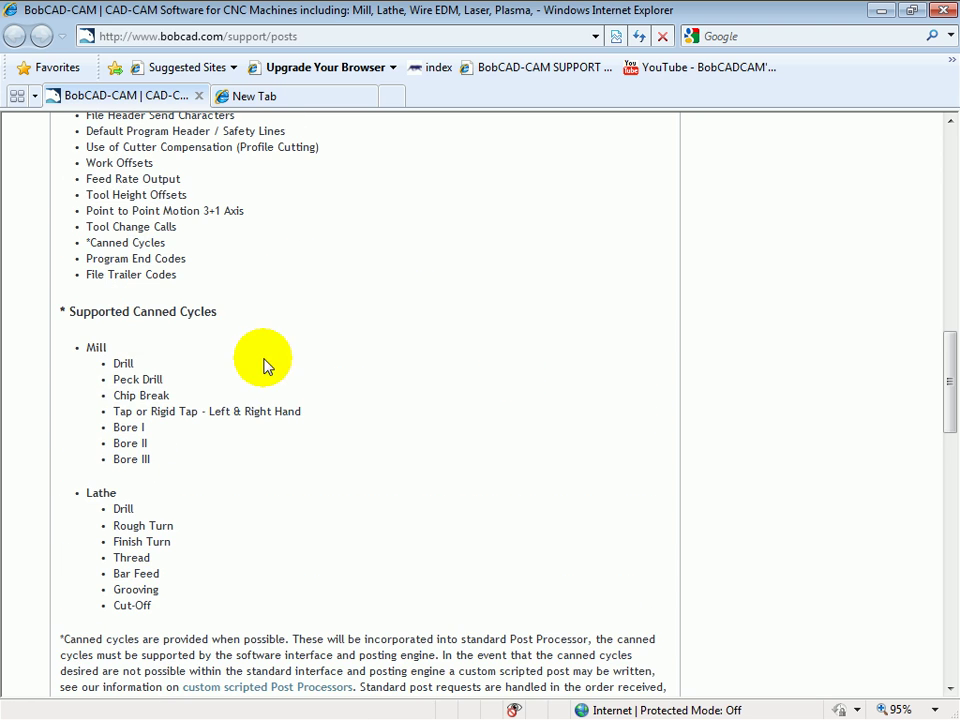
pyautogui.scroll(9, 265, 365)
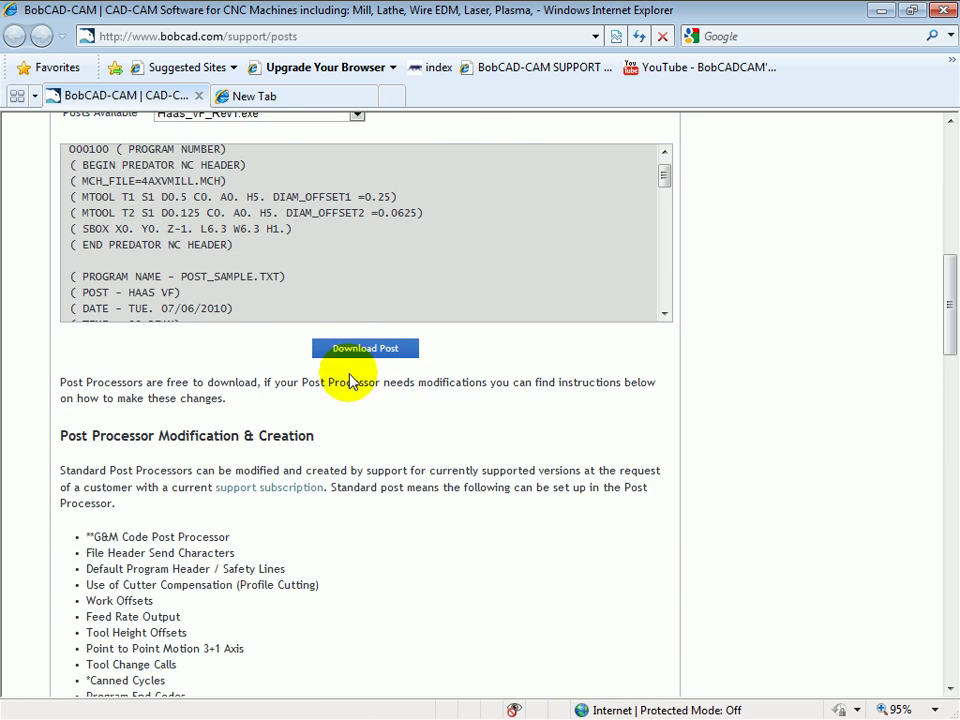
pyautogui.scroll(12, 386, 381)
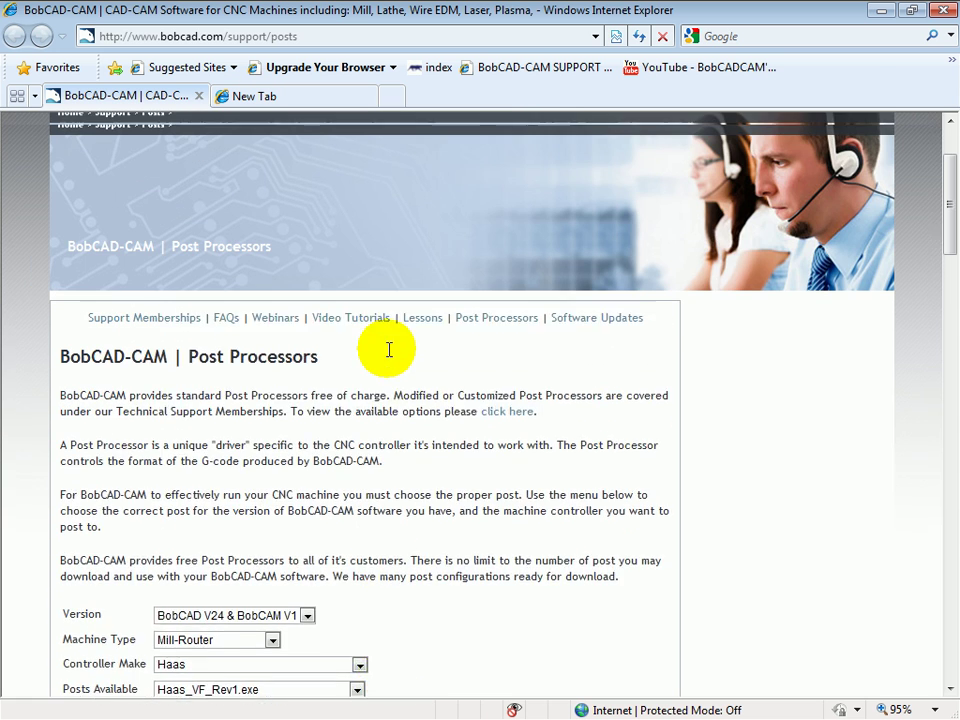
pyautogui.scroll(1, 389, 349)
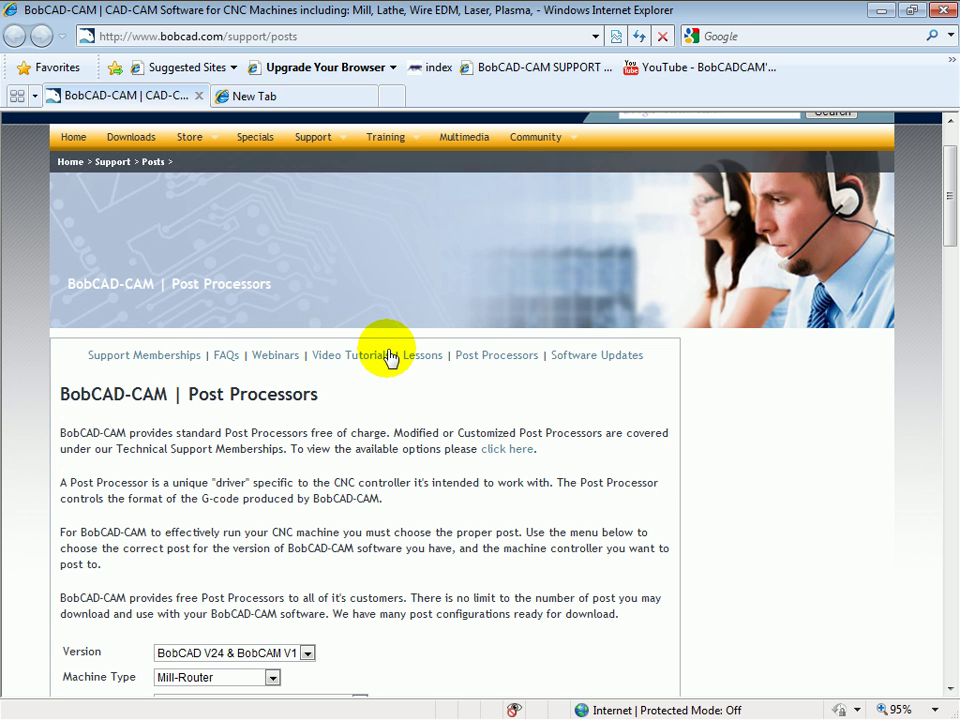
pyautogui.click(943, 11)
pyautogui.click(446, 375)
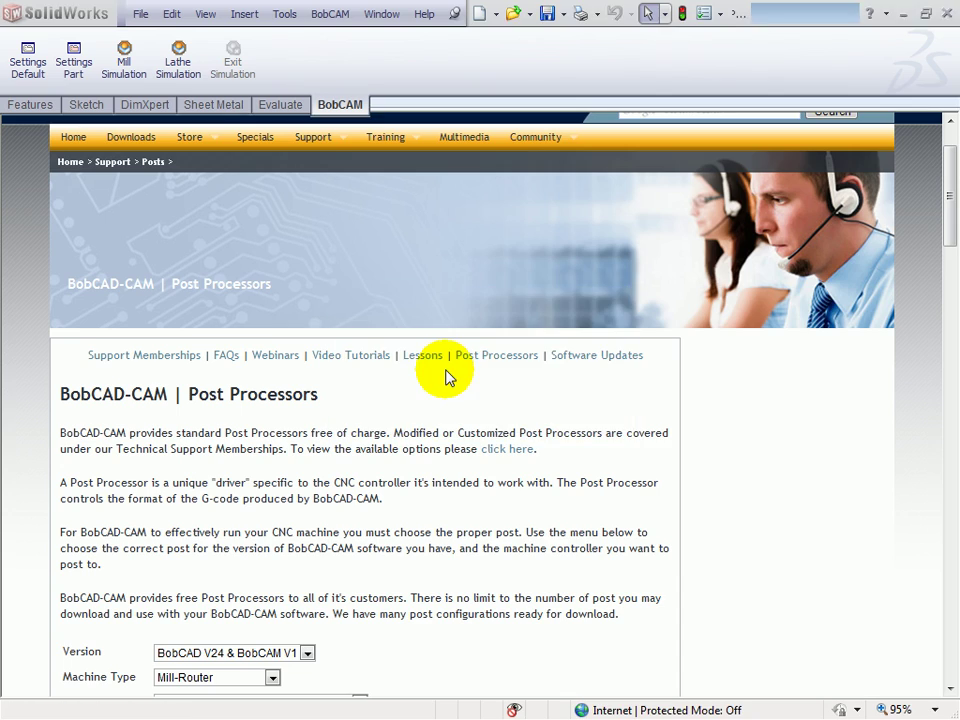